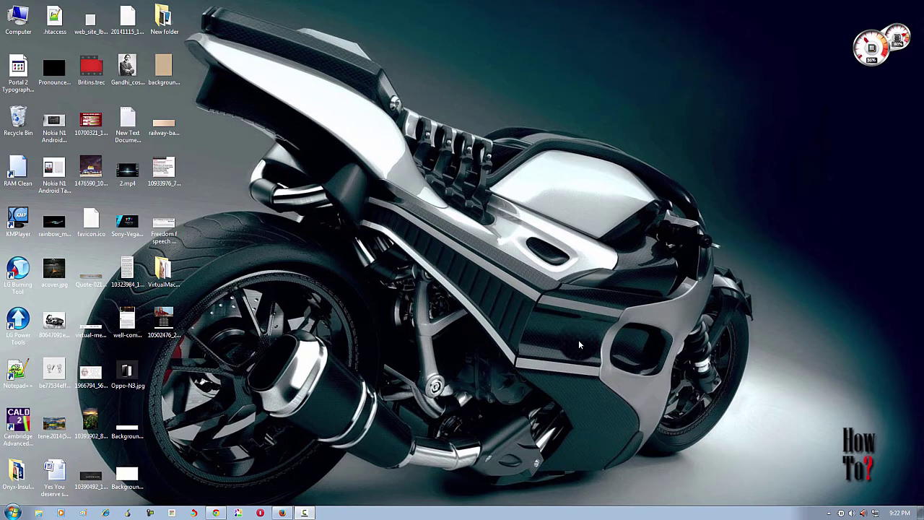
Return to Bing's 'apk download' results and bring up the context menu for the 'APK Downloader [Latest]' link.
mouse_move(285, 513)
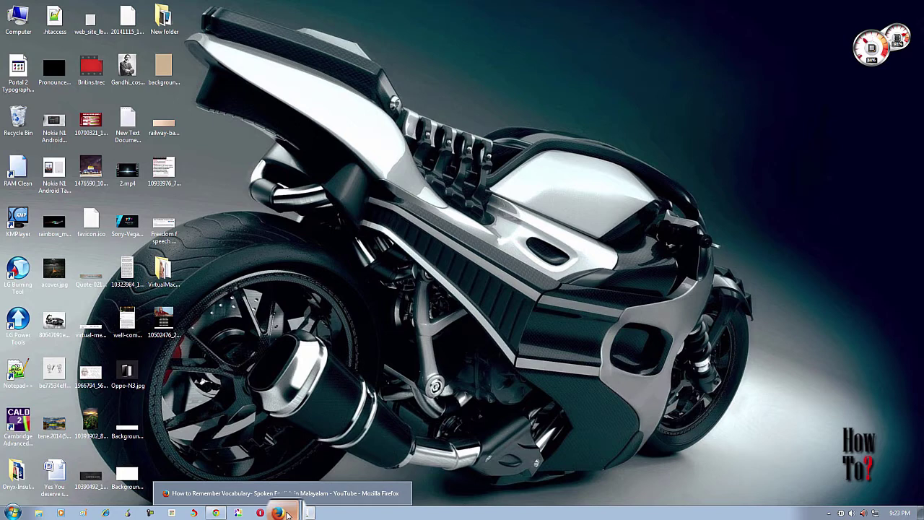
left_click(216, 513)
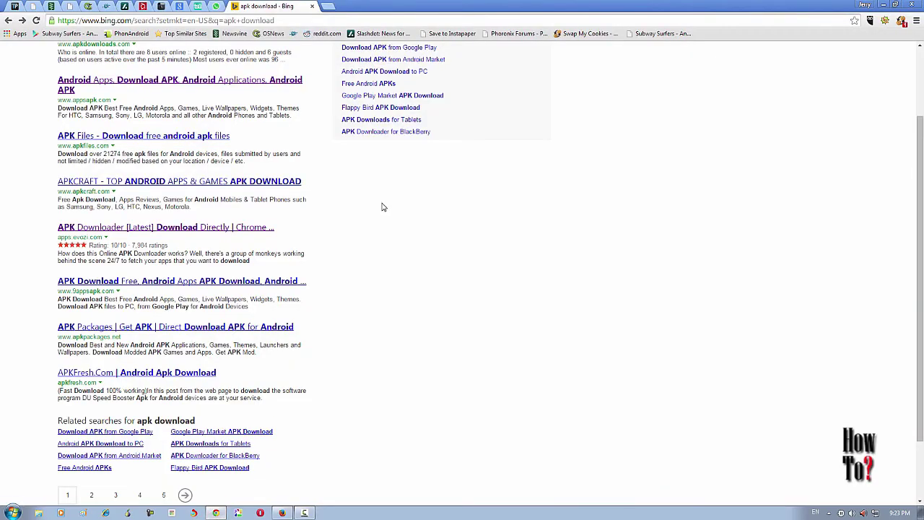
left_click_drag(918, 330, 921, 220)
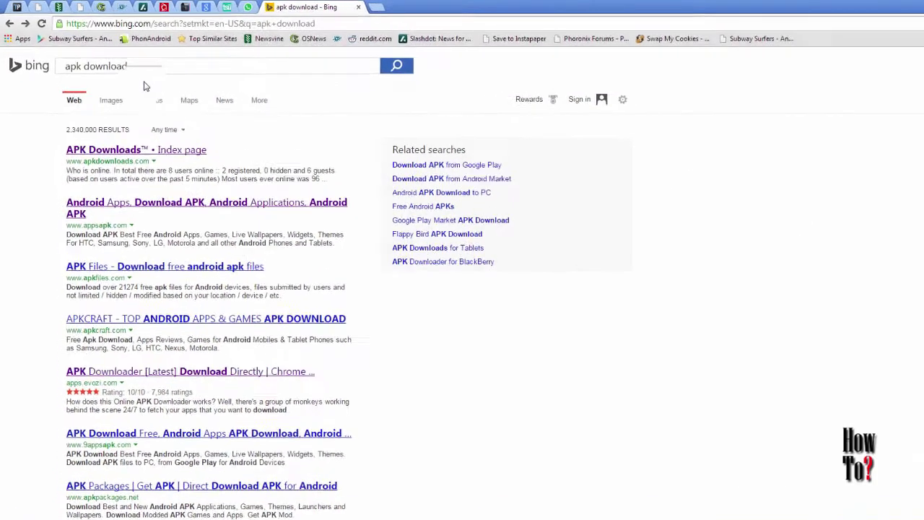
left_click(129, 57)
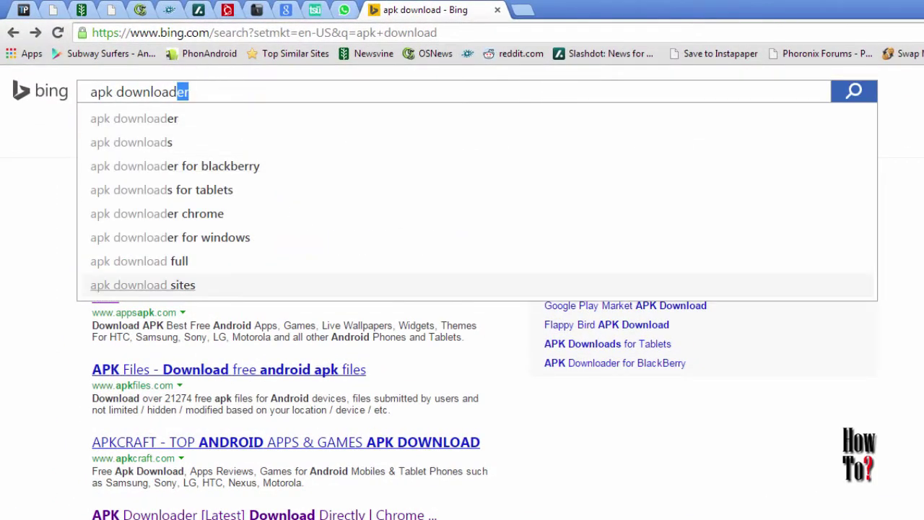
key("Escape")
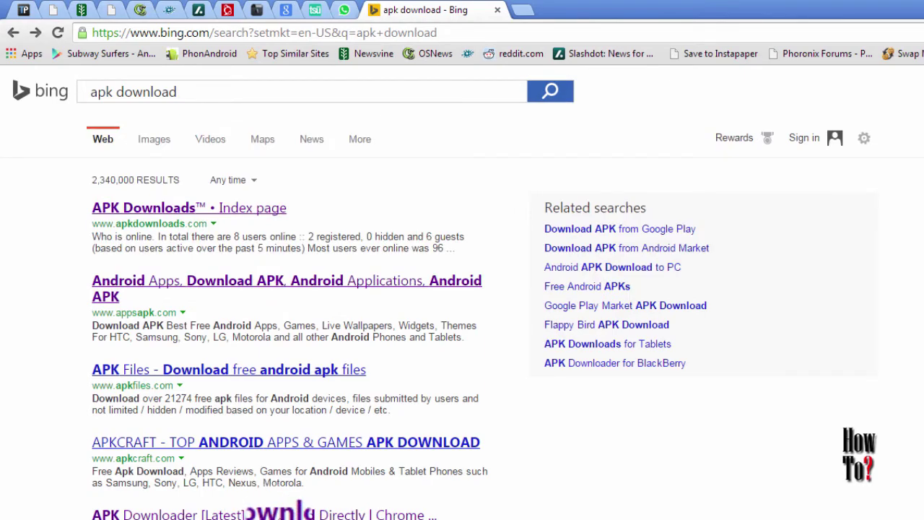
right_click(296, 511)
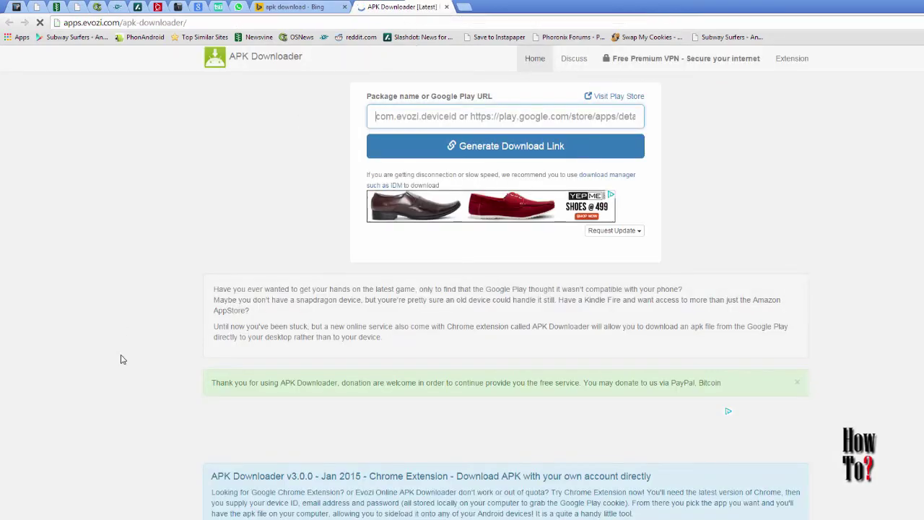
Replace an e-mail address on the evozi page, then choose 'Install Extension Now'.
scroll(121, 359, "down", 5)
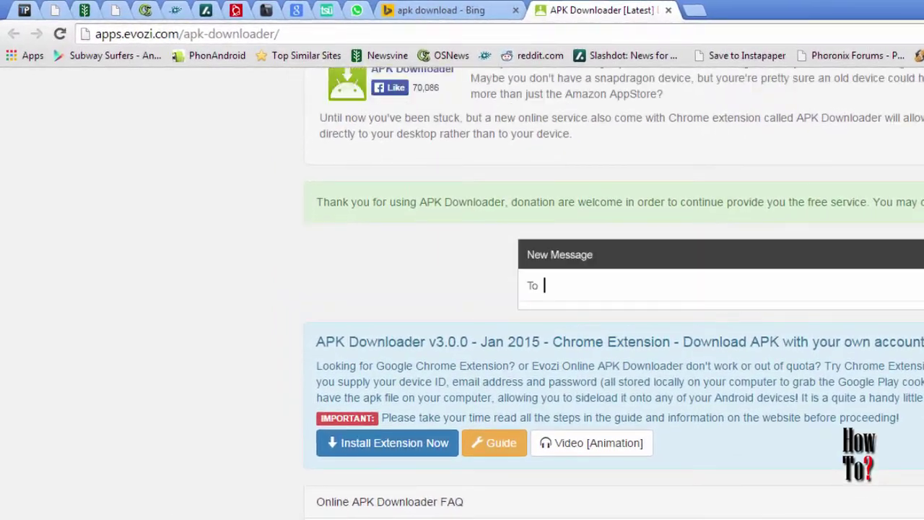
key("ctrl+v")
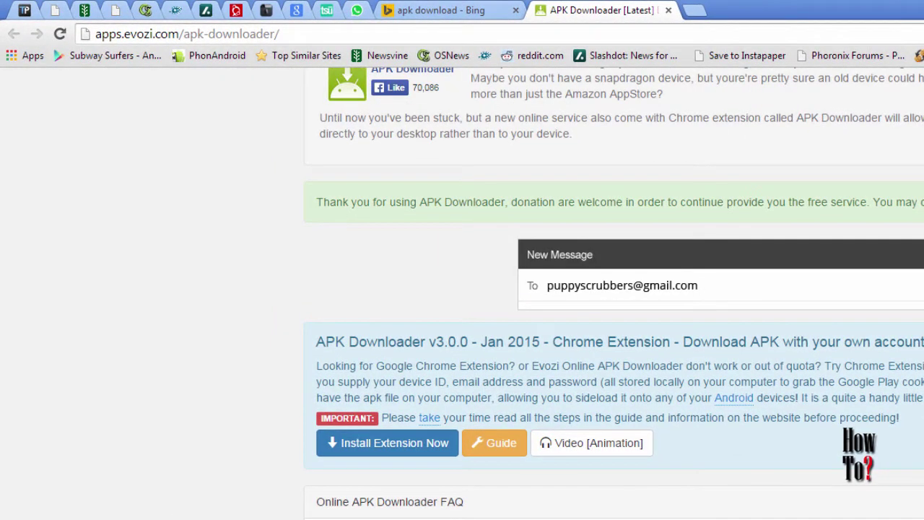
key("ctrl+a")
key("BackSpace")
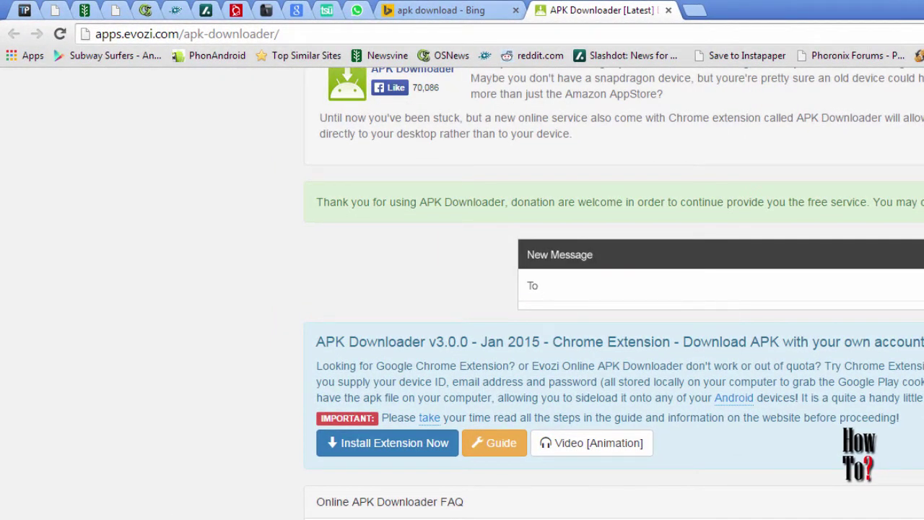
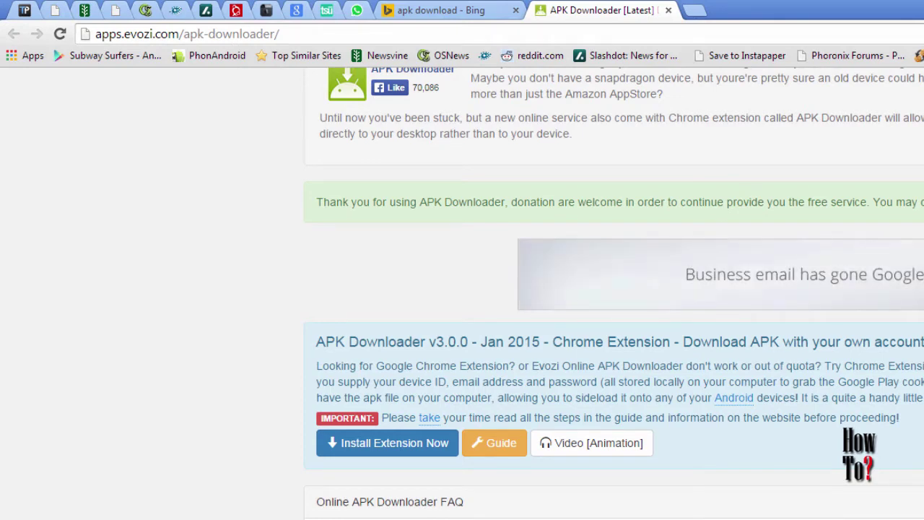
left_click(394, 448)
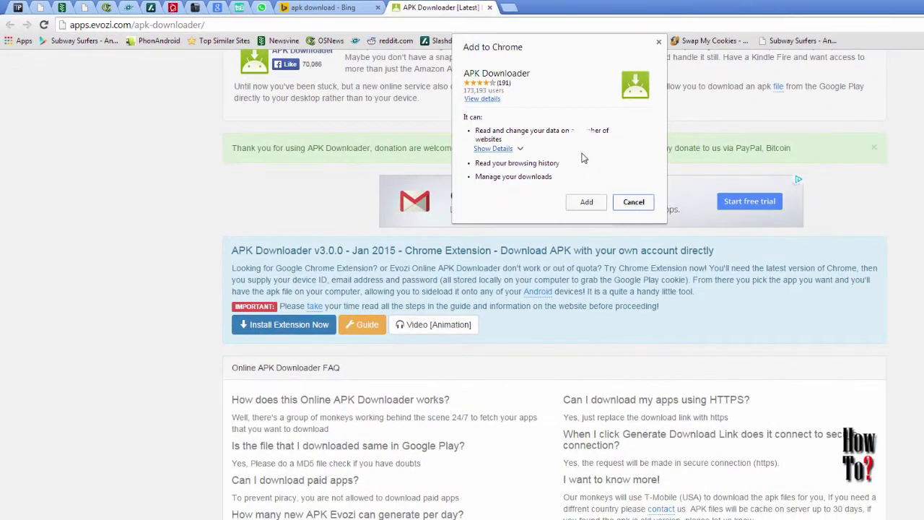
Confirm Add in the 'Add to Chrome' dialog for the APK Downloader extension.
left_click(588, 203)
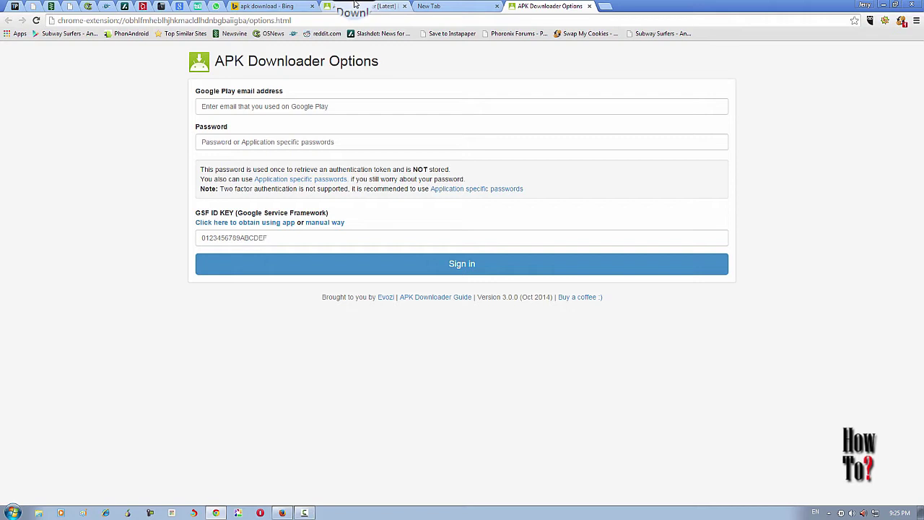
Enter the Google Play account e-mail address on the extension's Options page, moving on to the password field.
left_click(377, 105)
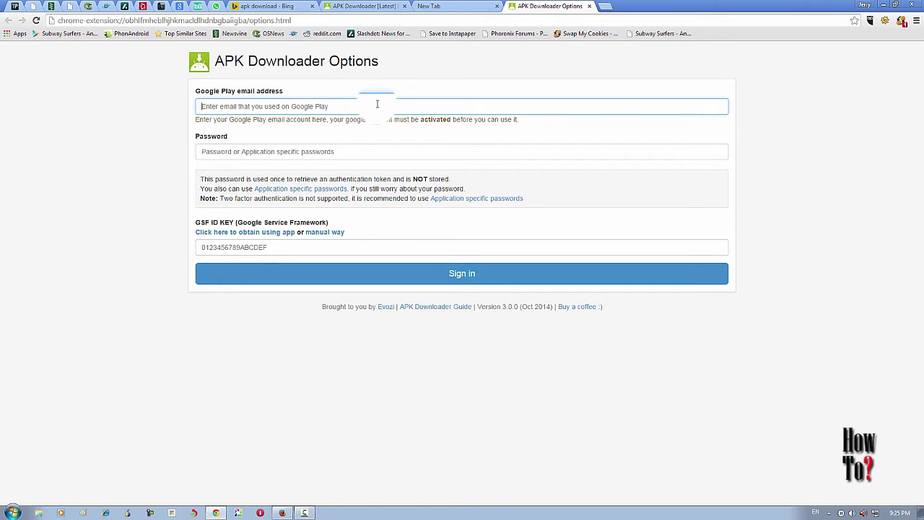
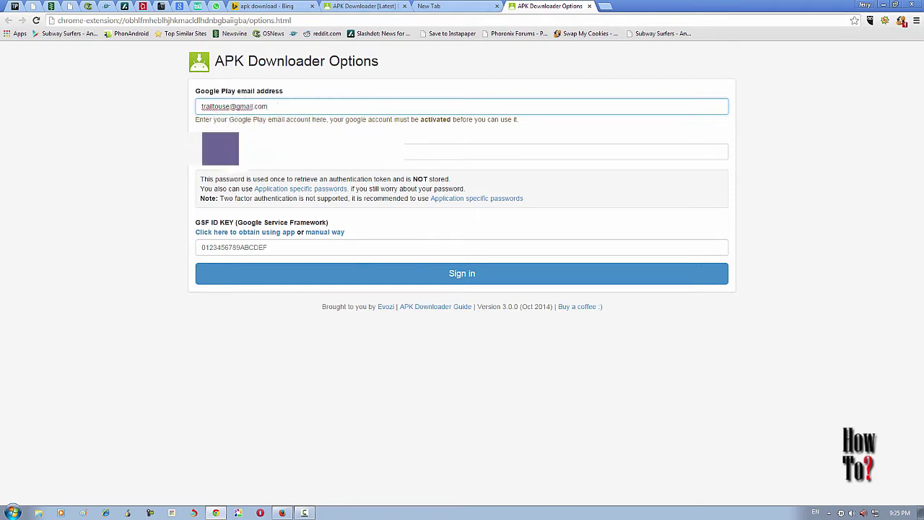
key("Tab")
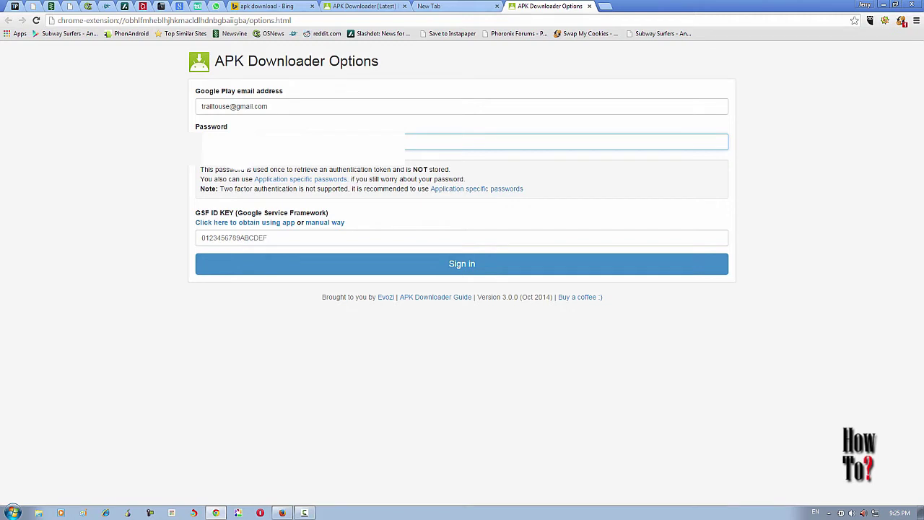
Enter the device's GSF ID key and submit the details to sign in to Google Play.
left_click(276, 238)
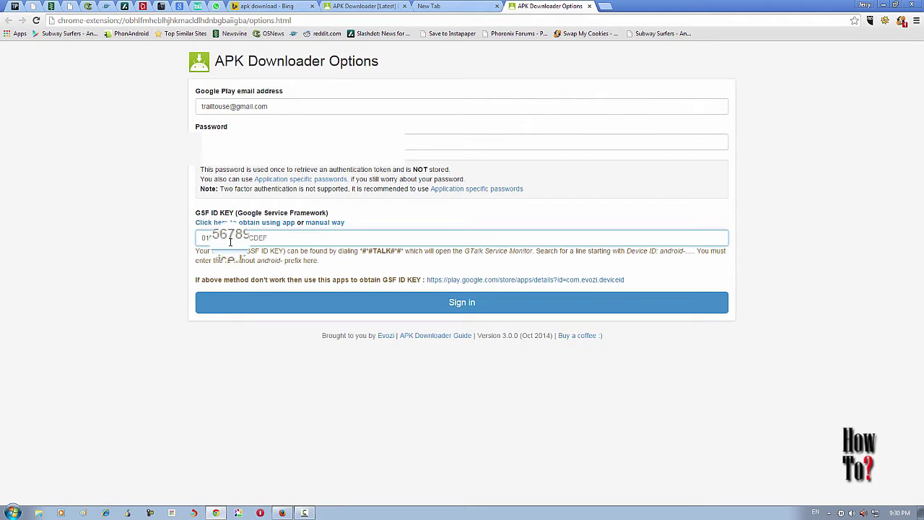
left_click(232, 242)
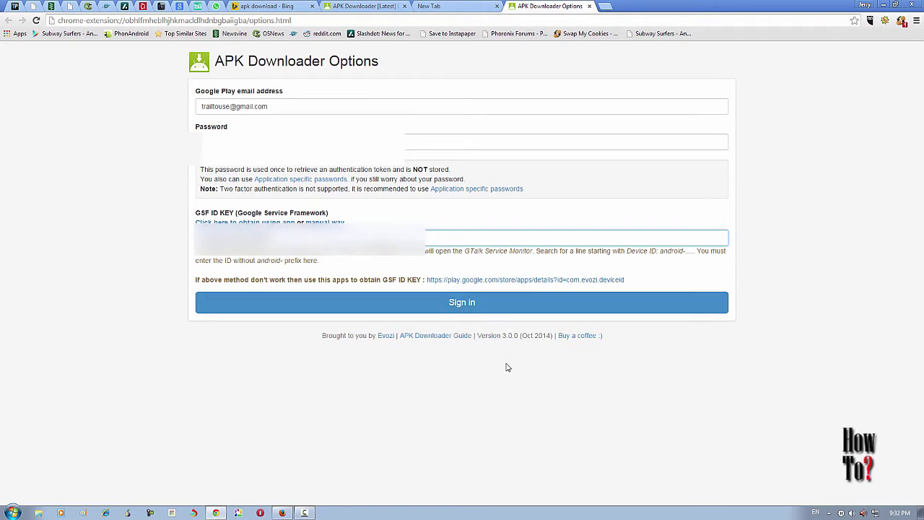
key("Return")
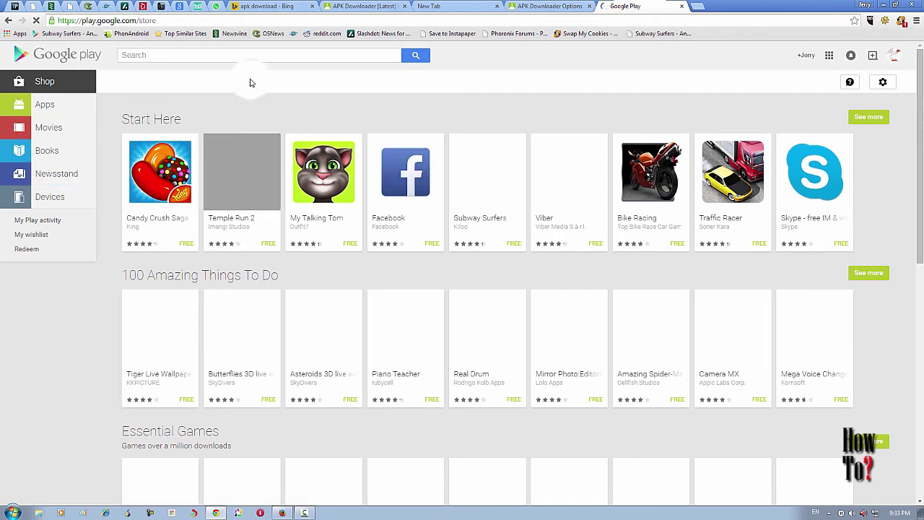
Type 'Device ID' into the Google Play store search box.
left_click(226, 55)
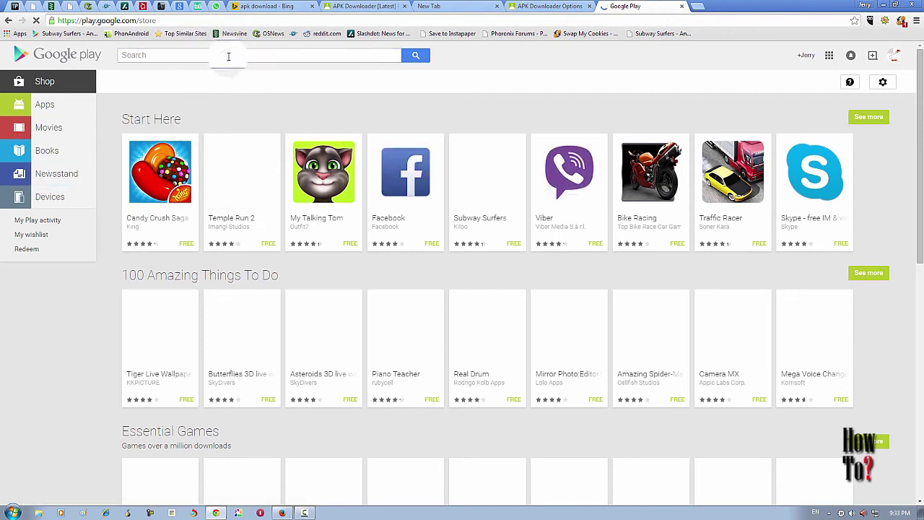
type("Device ID")
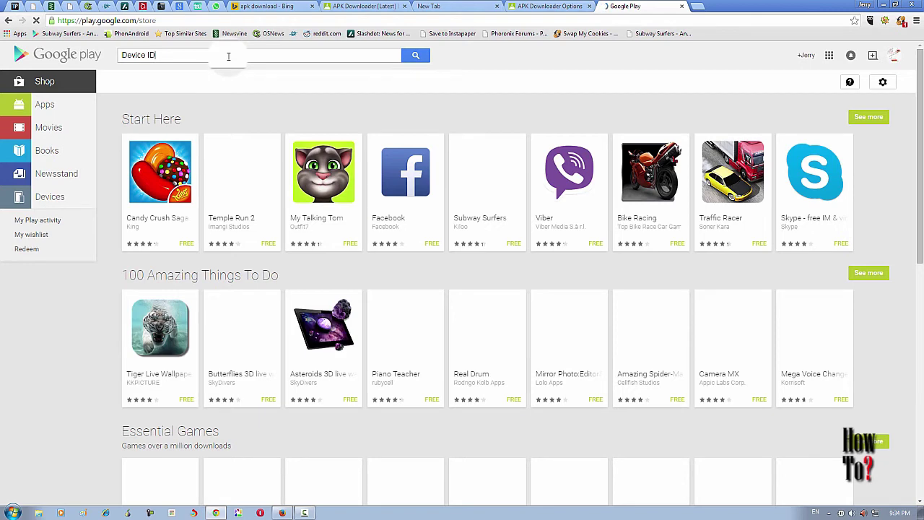
Search Google Play for 'Device ID' and open the Device ID app page from the results.
key("Return")
left_click(238, 213)
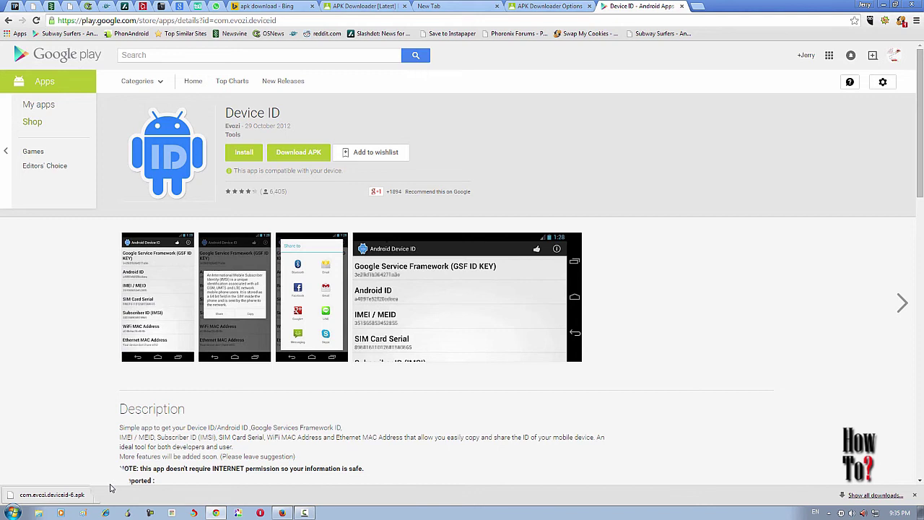
Copy the Device ID app page's web address from the address bar.
key("ctrl+shift+Tab")
key("ctrl+shift+Tab")
key("ctrl+shift+Tab")
key("ctrl+Tab")
key("ctrl+Tab")
key("ctrl+Tab")
key("ctrl+l")
key("Menu")
key("Down")
key("Down")
key("Return")
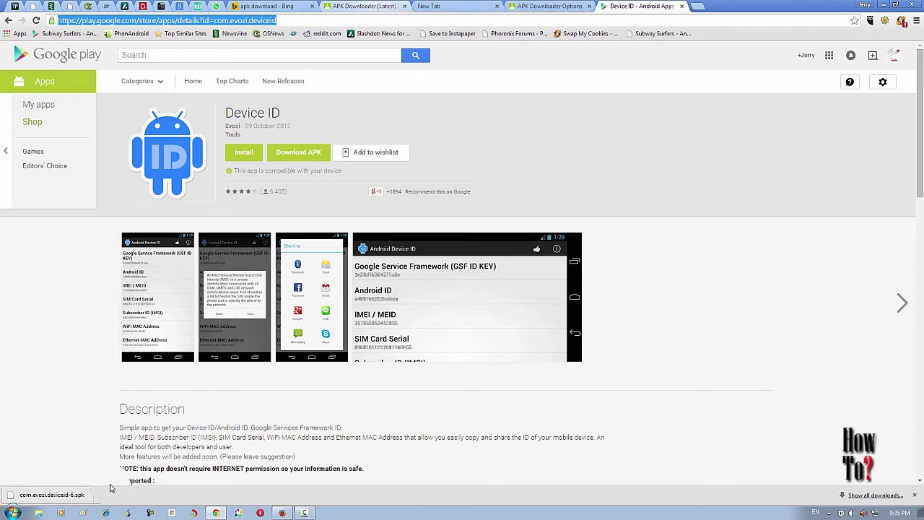
Reload the APK Downloader tab, recopy the Device ID page address, and return to APK Downloader.
key("ctrl+shift+Tab")
key("ctrl+shift+Tab")
key("ctrl+shift+Tab")
key("F5")
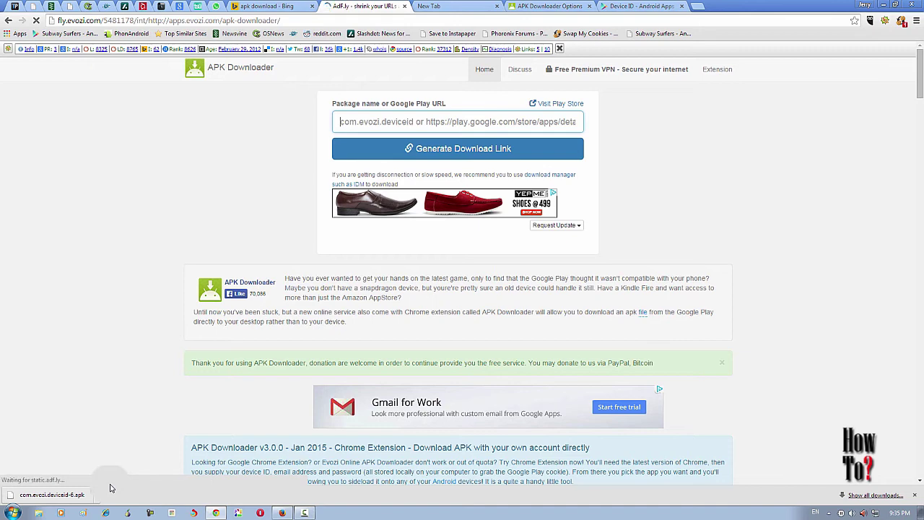
key("ctrl+9")
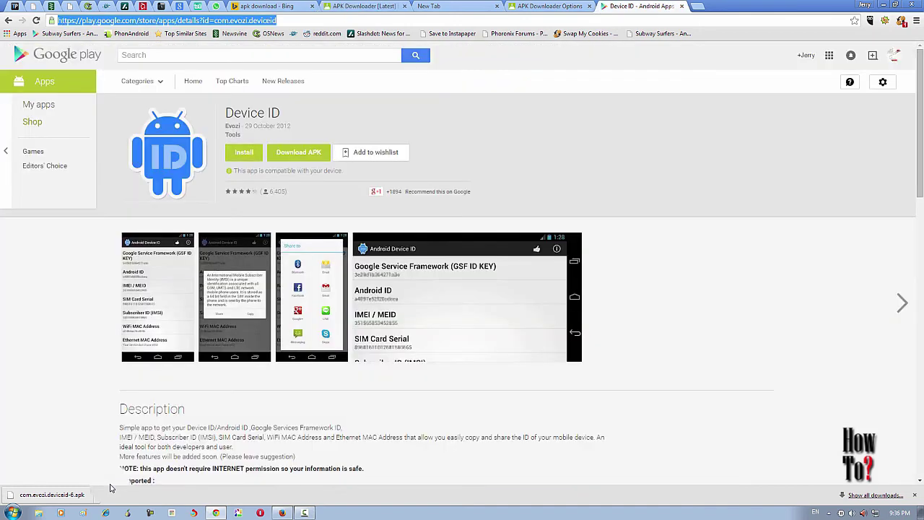
key("Menu")
key("Down")
key("Down")
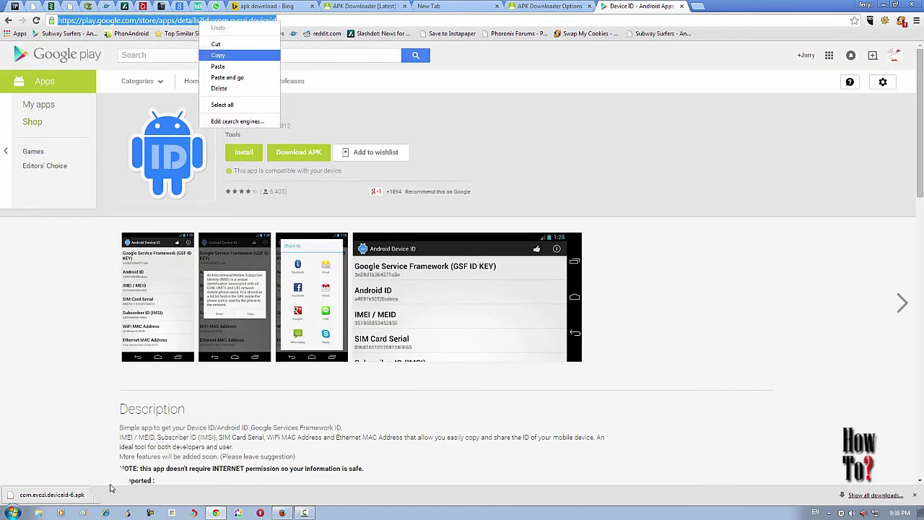
key("Return")
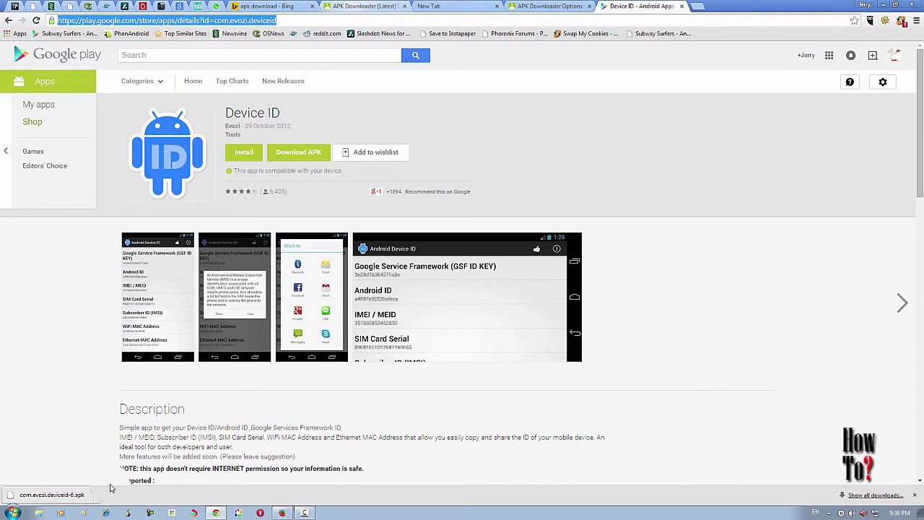
key("Menu")
key("Down")
key("Down")
key("Return")
key("ctrl+shift+Tab")
key("ctrl+shift+Tab")
key("ctrl+shift+Tab")
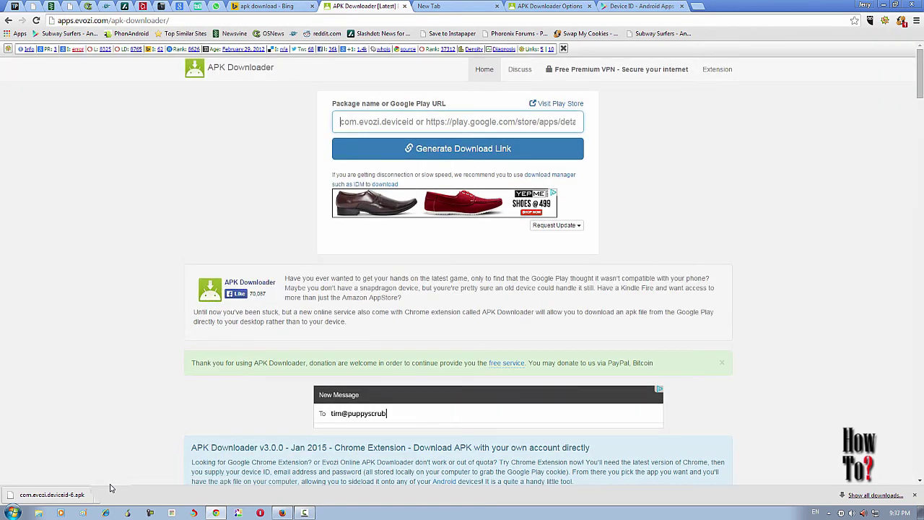
Paste the Device ID Play Store URL into the package field and generate its download link.
key("ctrl+v")
key("Tab")
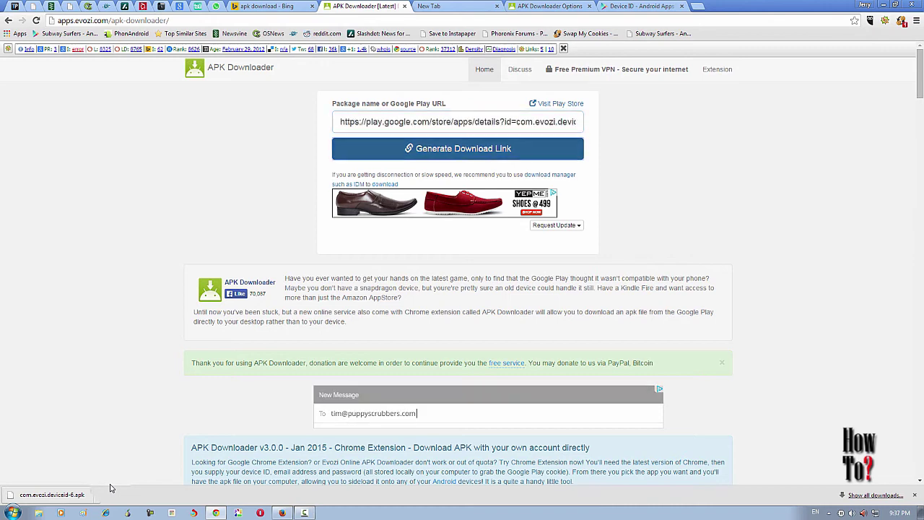
key("Return")
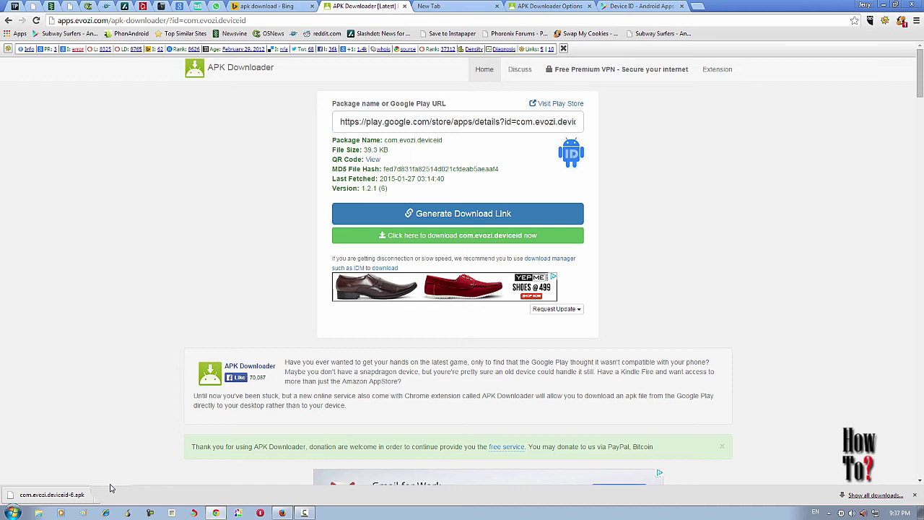
scroll(111, 488, "down", 3)
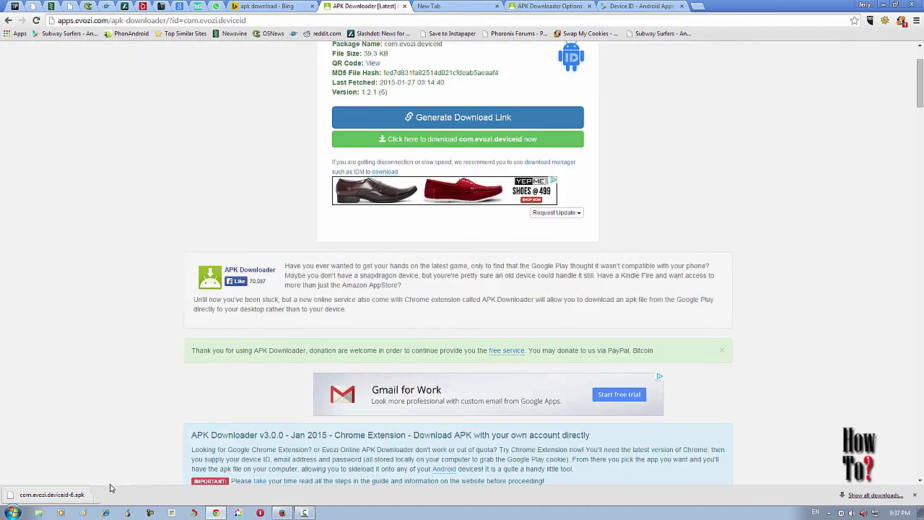
scroll(110, 488, "up", 3)
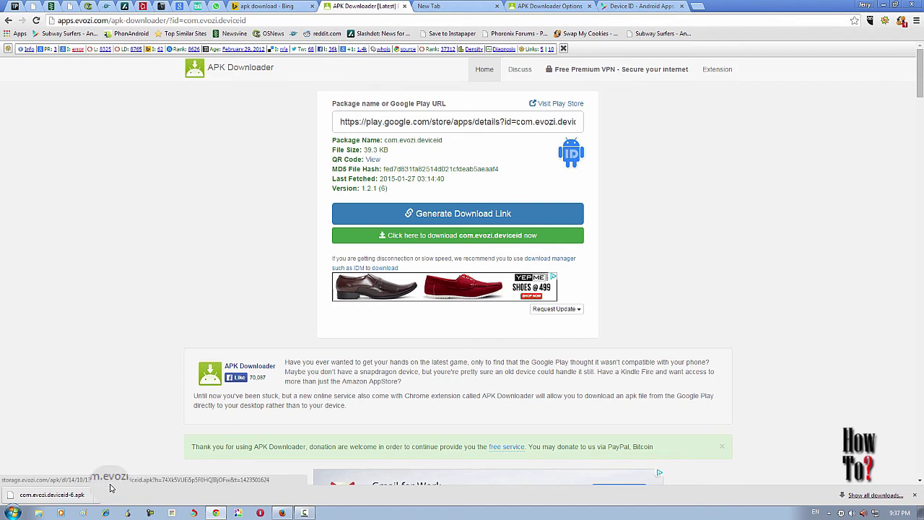
Download com.evozi.deviceid.apk (39.3 KB) from the green download button.
key("Return")
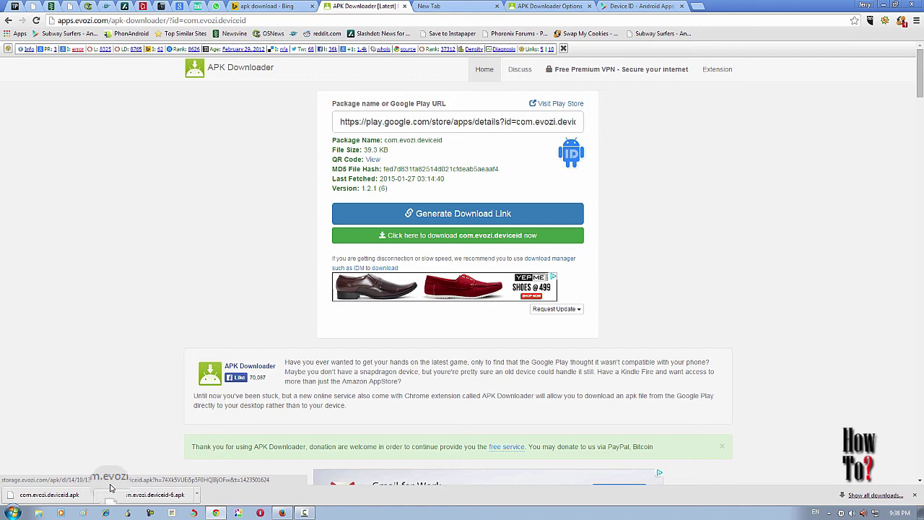
left_click_drag(111, 489, 110, 488)
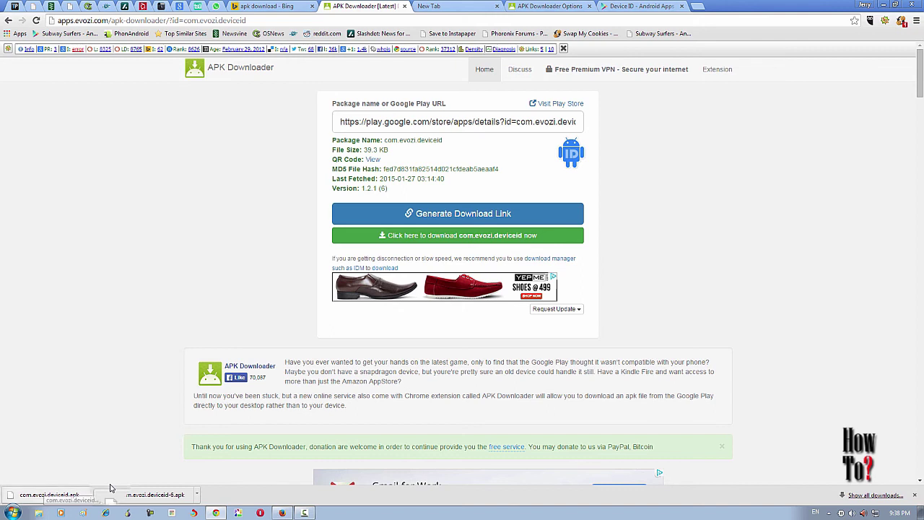
Show the downloaded com.evozi.deviceid.apk (39.3 KB) in the Windows Downloads folder.
right_click(110, 488)
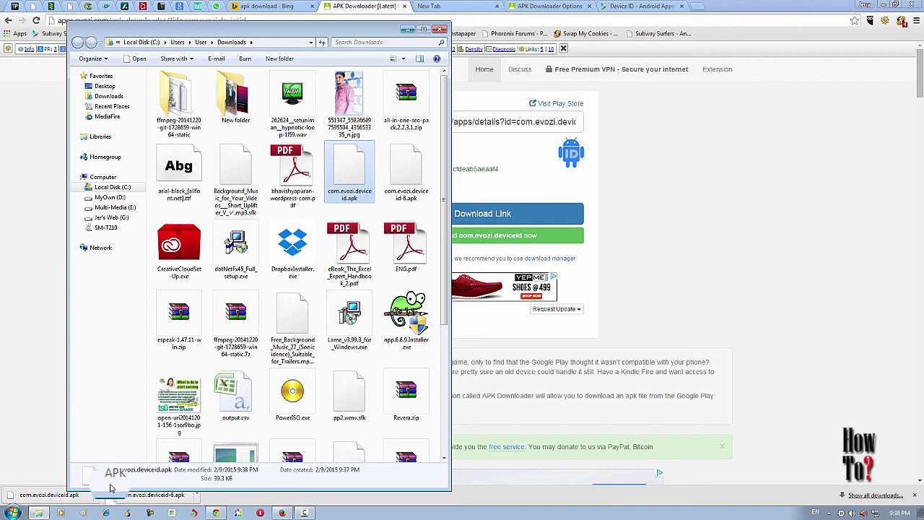
Close the Downloads folder window and glance at the APK Downloader page's FAQ section.
left_click(109, 489)
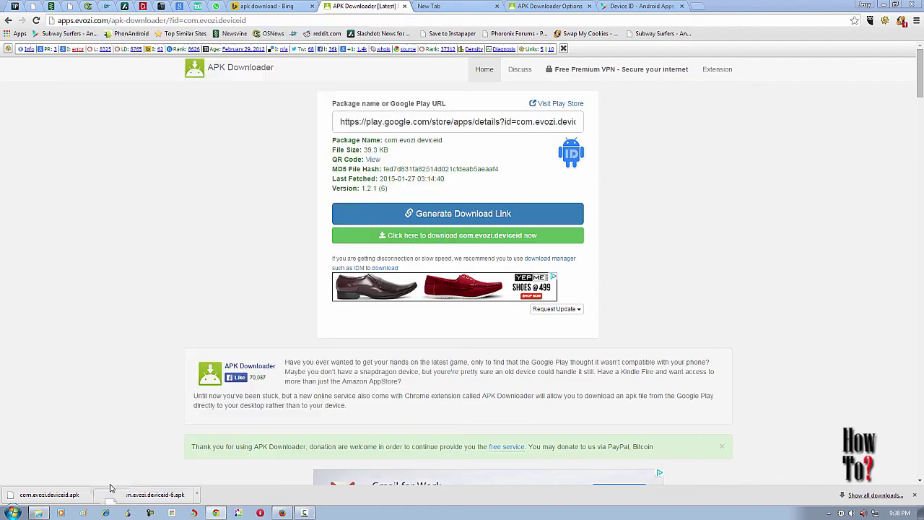
key("Page_Down")
key("Page_Down")
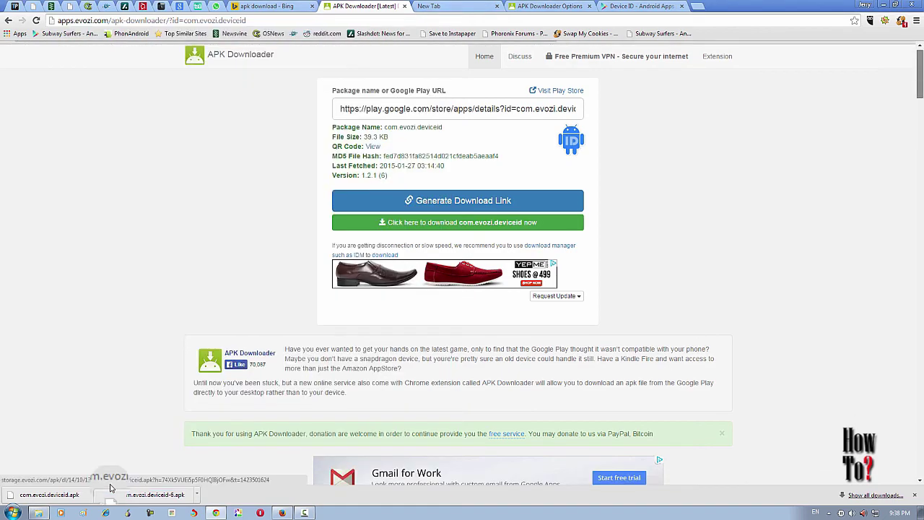
key("Page_Up")
key("Page_Up")
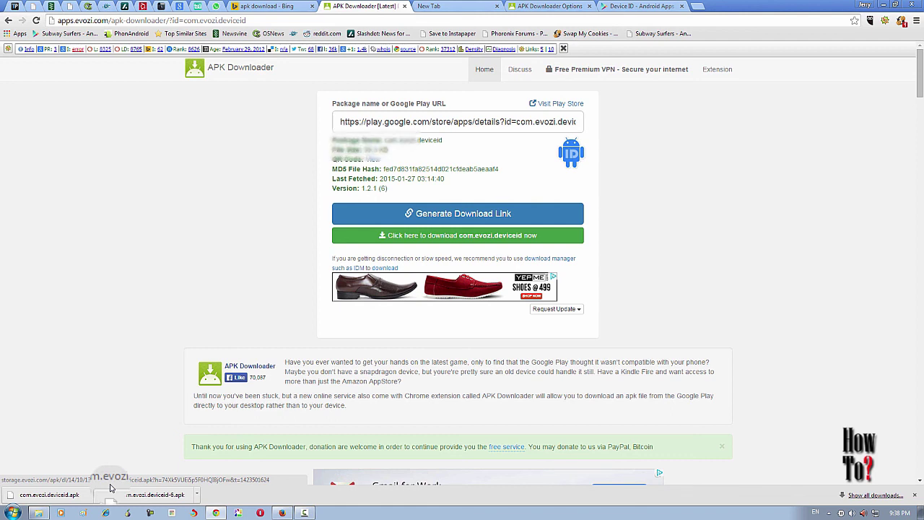
Cycle through Chrome tabs back to the Device ID app's Google Play page.
key("ctrl+Tab")
key("ctrl+Tab")
key("ctrl+shift+Tab")
key("ctrl+shift+Tab")
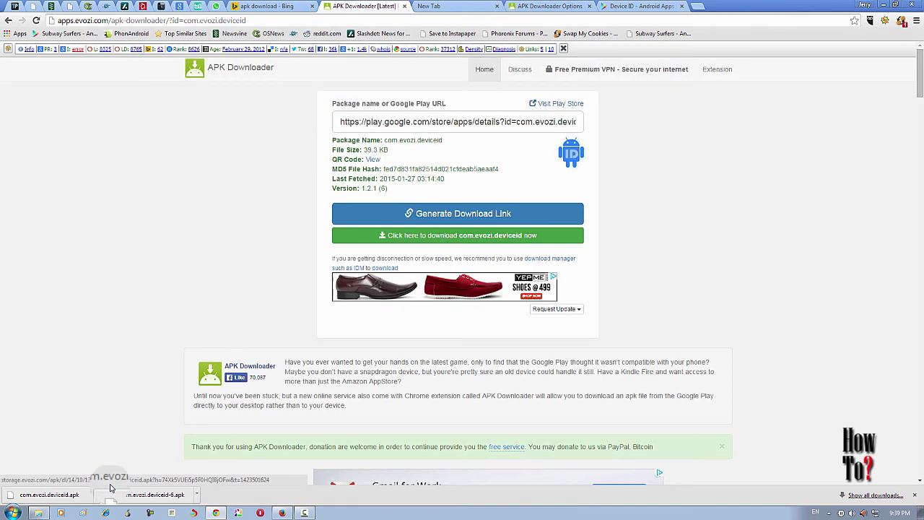
key("ctrl+Tab")
key("ctrl+Tab")
key("ctrl+Tab")
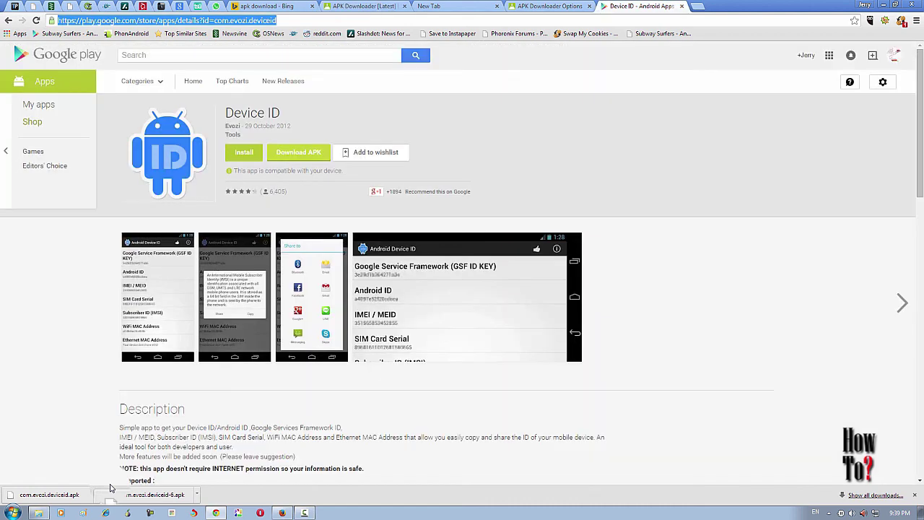